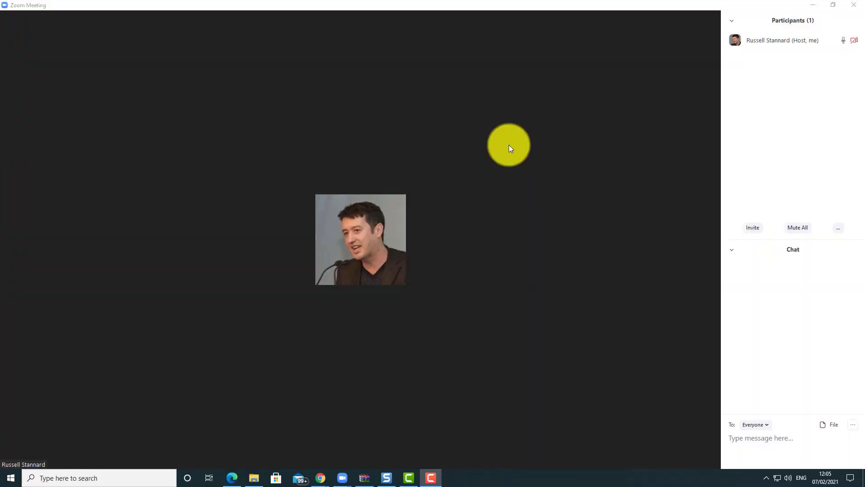
Share the Chrome 'Launch Meeting - Zoom' window to the meeting.
{"action": "mouse_move", "coordinate": [332, 395]}
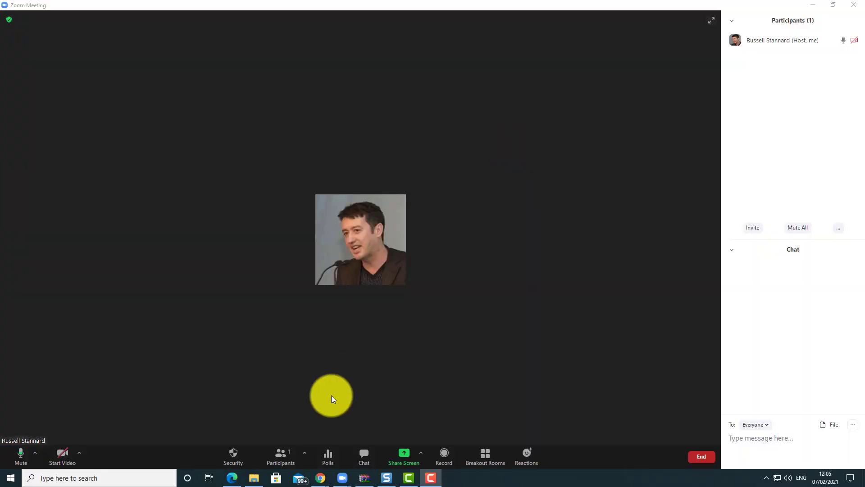
{"action": "left_click", "coordinate": [402, 456]}
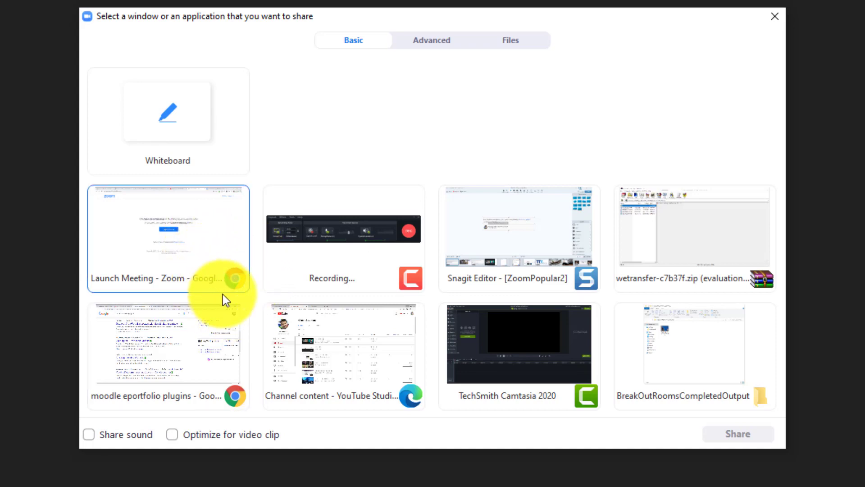
{"action": "left_click", "coordinate": [171, 234]}
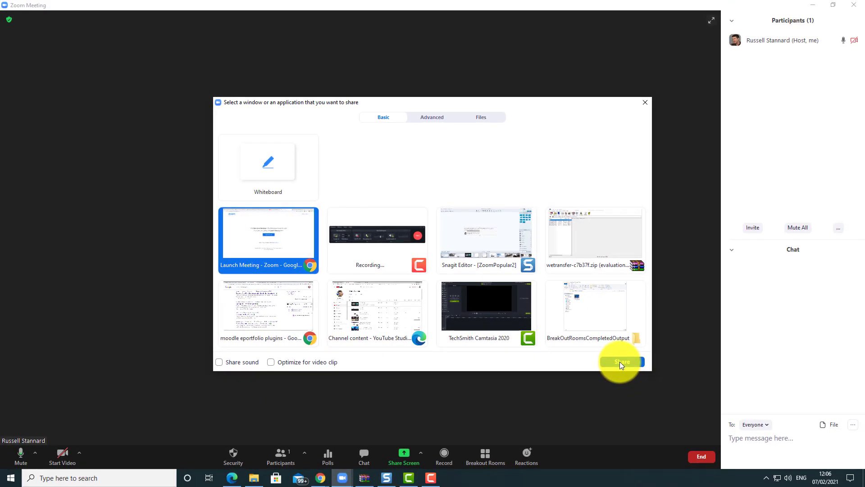
{"action": "left_click", "coordinate": [621, 362]}
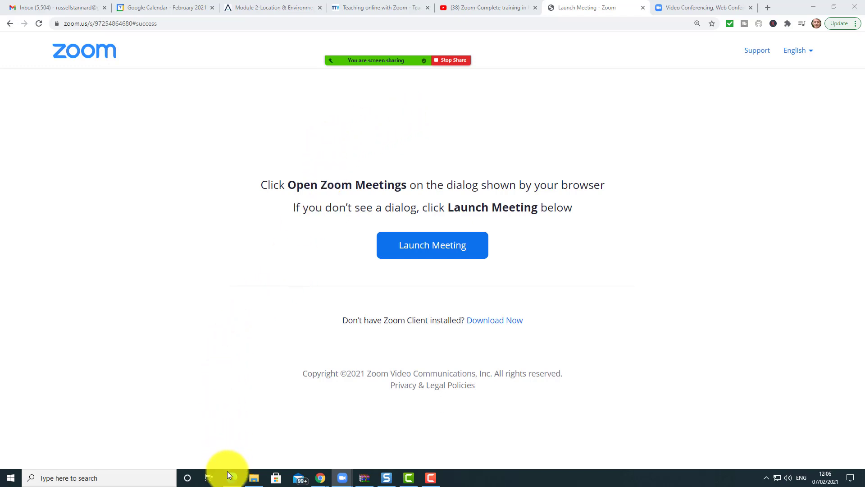
Bring the YouTube Studio Channel content window to the front during the share.
{"action": "mouse_move", "coordinate": [232, 479]}
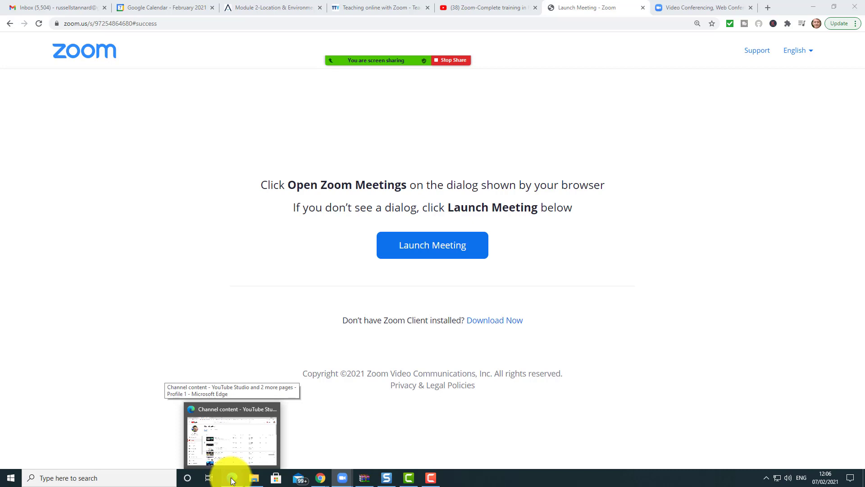
{"action": "left_click", "coordinate": [232, 479]}
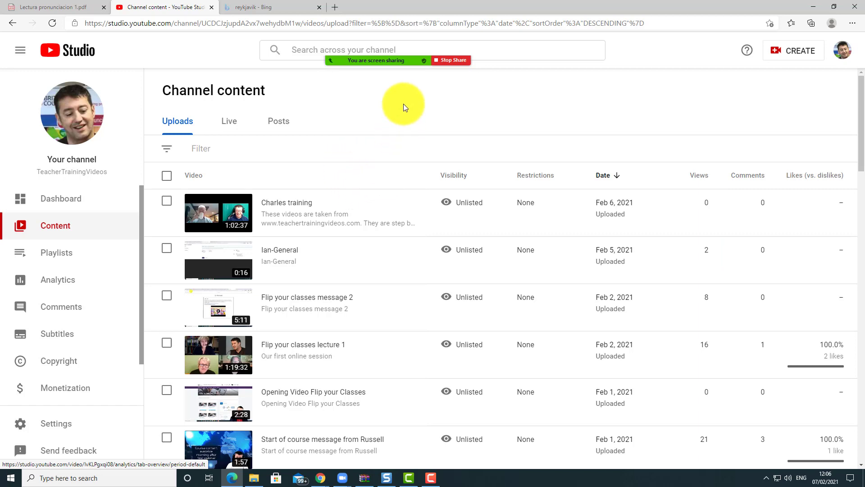
Switch the share to the Channel content window, then bring the Chrome Launch Meeting window forward.
{"action": "mouse_move", "coordinate": [410, 70]}
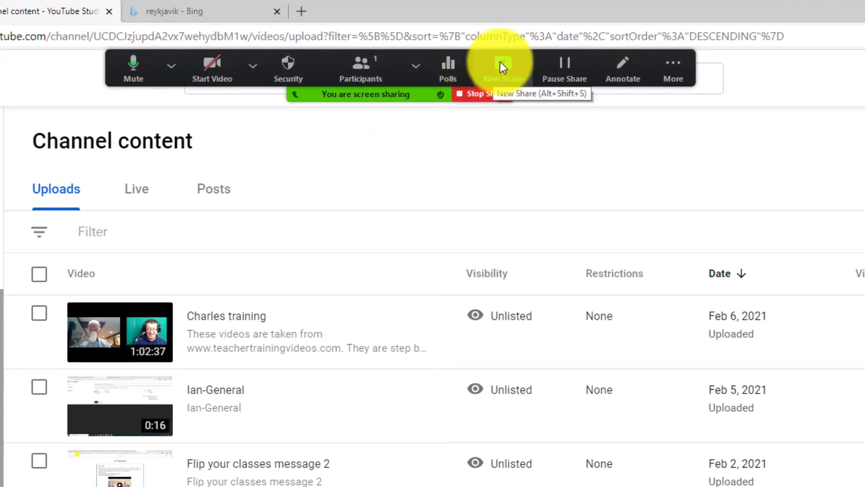
{"action": "left_click", "coordinate": [475, 46]}
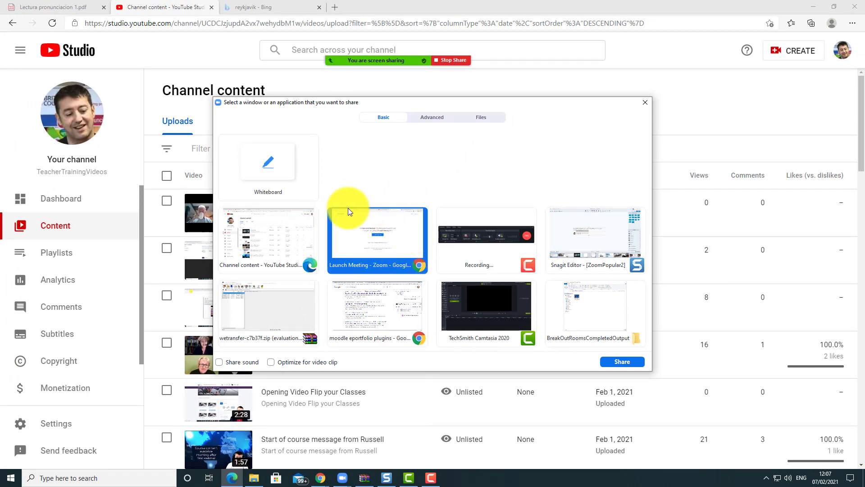
{"action": "left_click", "coordinate": [272, 239]}
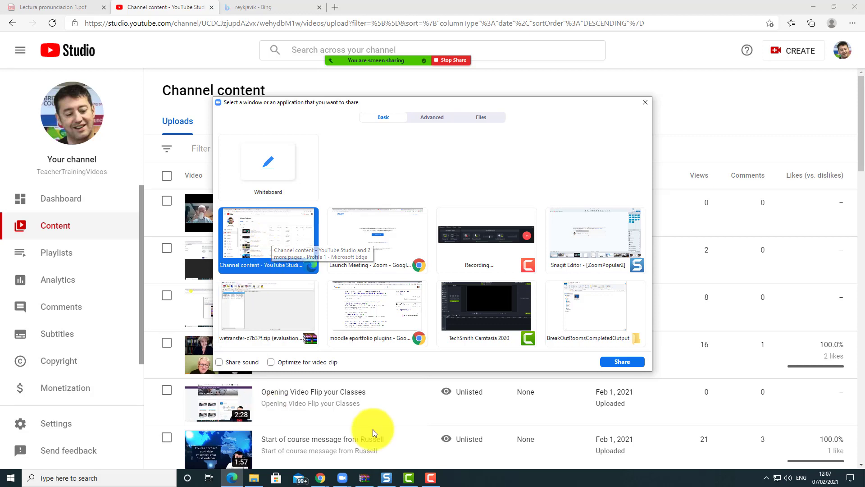
{"action": "left_click", "coordinate": [623, 361]}
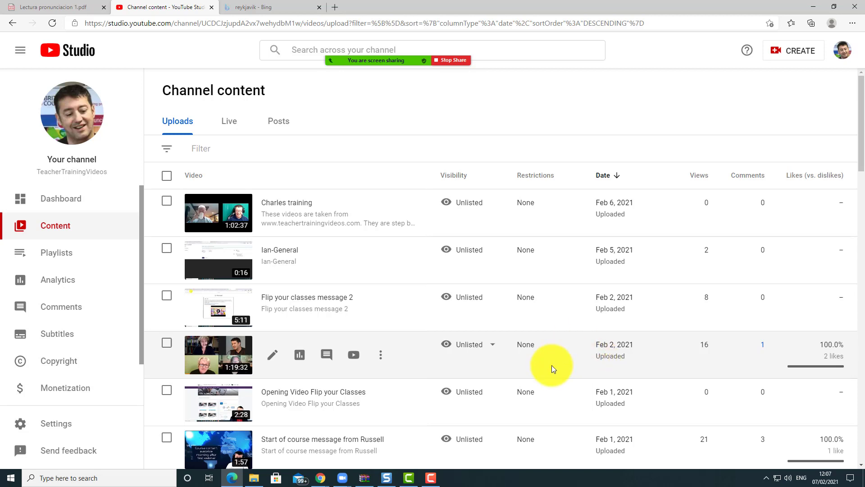
{"action": "mouse_move", "coordinate": [321, 481]}
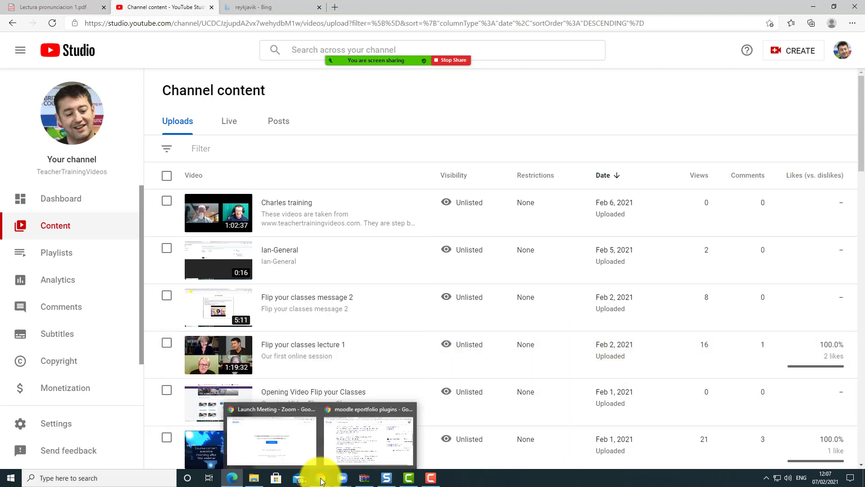
{"action": "left_click", "coordinate": [296, 444]}
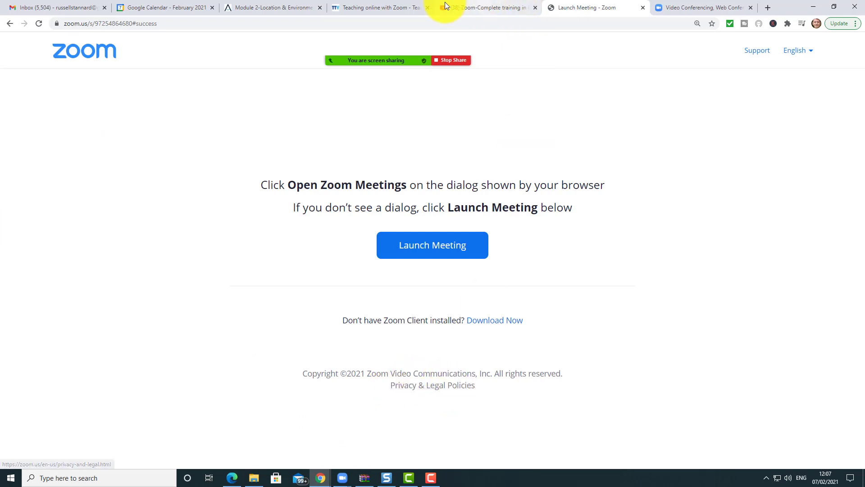
Switch the share back to the Chrome 'Launch Meeting - Zoom' window using New Share.
{"action": "mouse_move", "coordinate": [407, 60]}
{"action": "left_click", "coordinate": [463, 43]}
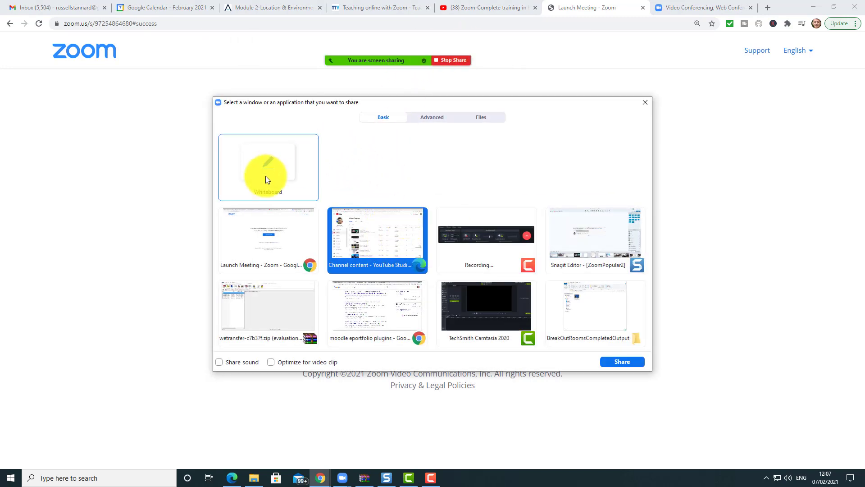
{"action": "left_click", "coordinate": [246, 253]}
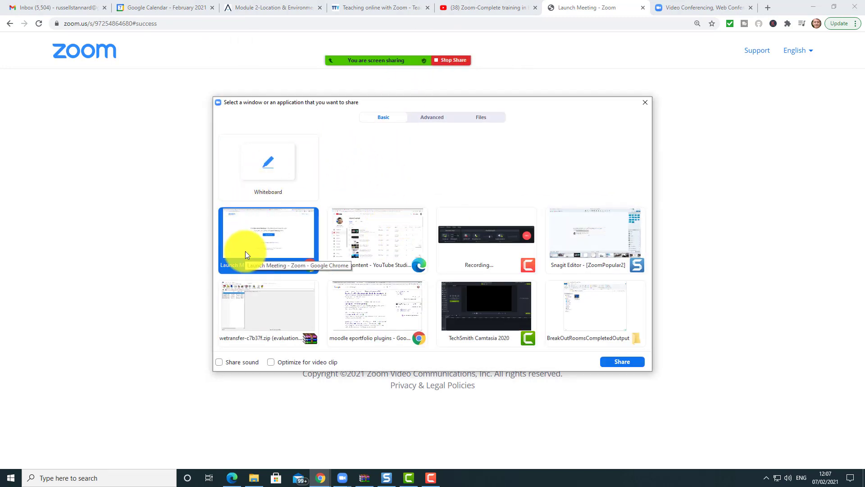
{"action": "left_click", "coordinate": [631, 365]}
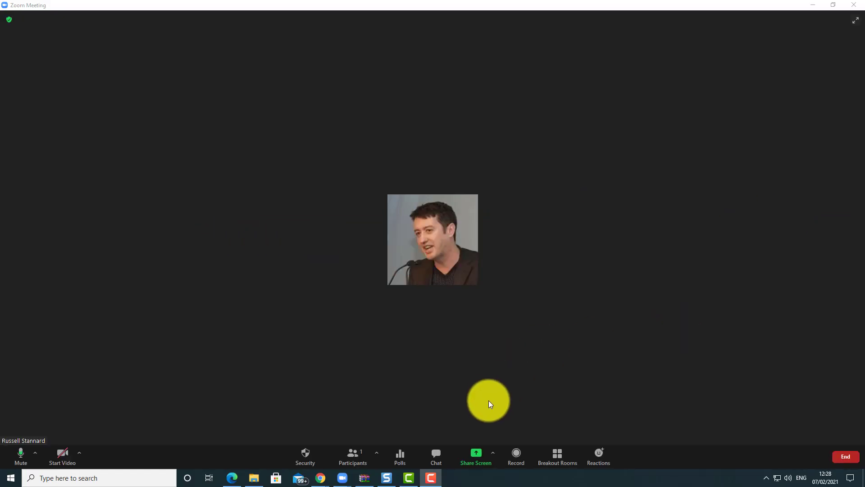
Share the second Chrome 'Post Attendee - Zoom' window.
{"action": "left_click", "coordinate": [477, 455]}
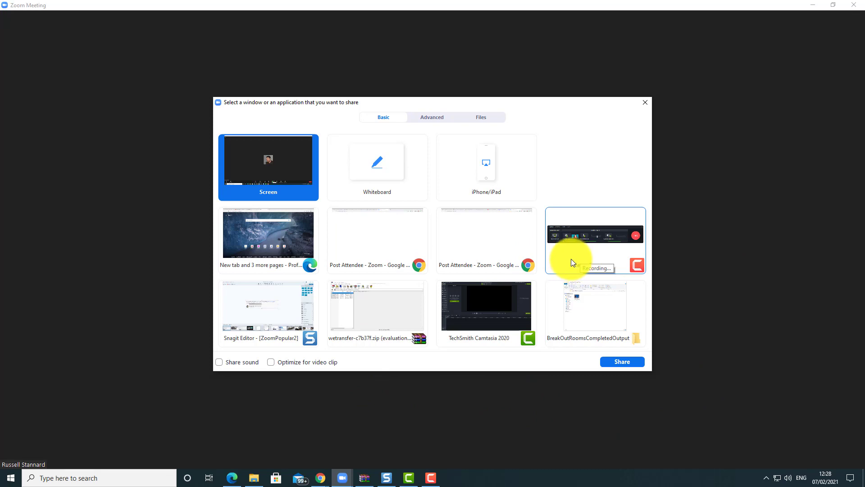
{"action": "left_click", "coordinate": [477, 252]}
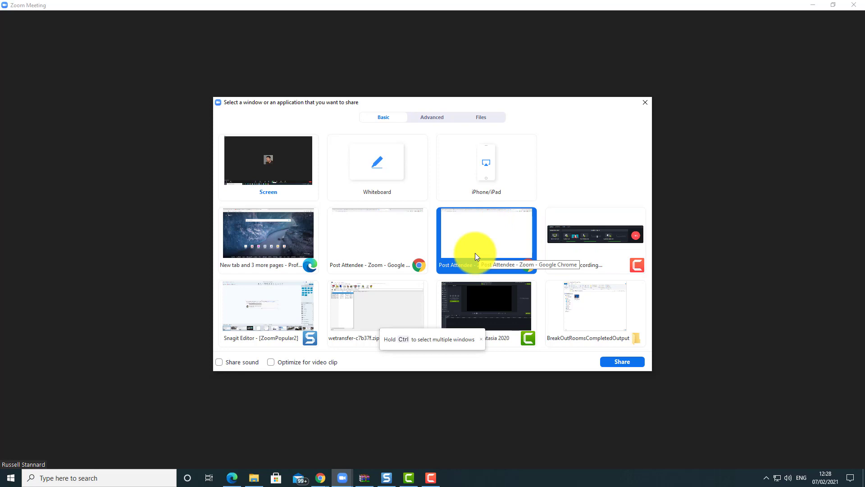
{"action": "left_click", "coordinate": [622, 362]}
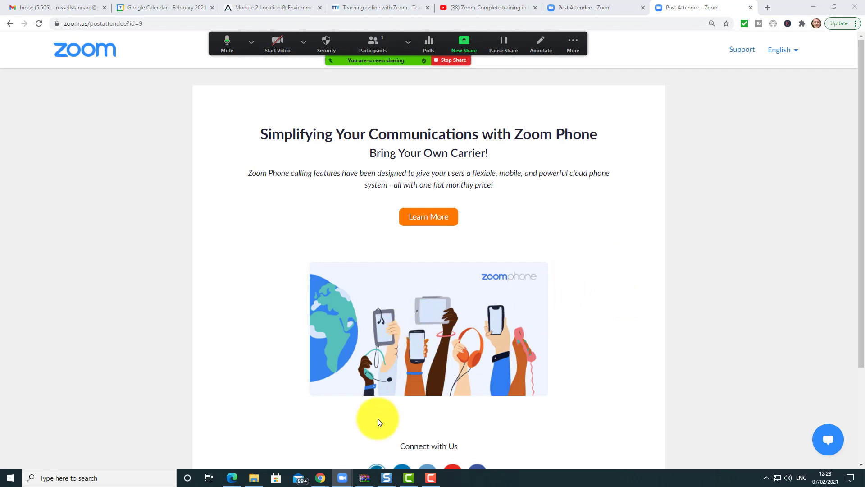
Bring Snagit Editor with ZoomPopular2.jpg forward, then open and dismiss the New Share picker.
{"action": "mouse_move", "coordinate": [387, 481]}
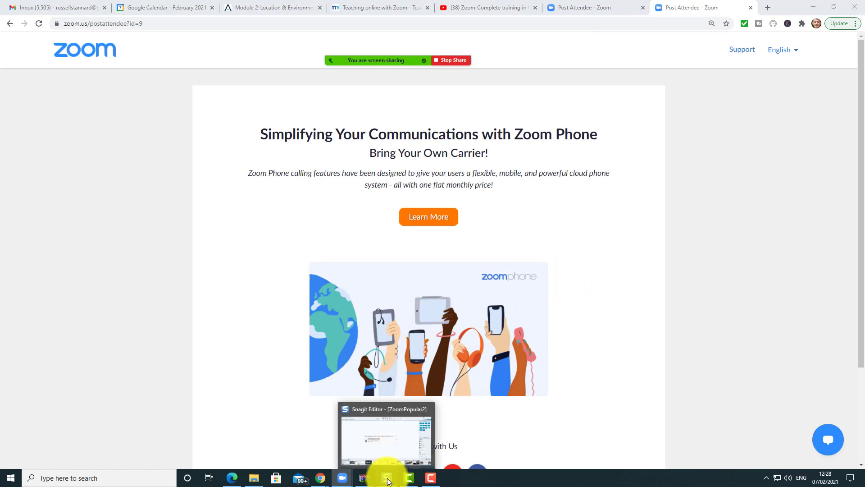
{"action": "left_click", "coordinate": [386, 479]}
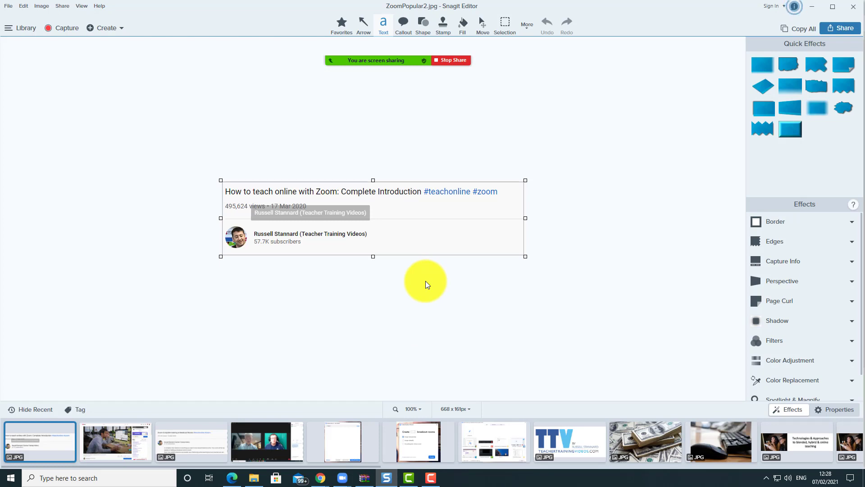
{"action": "mouse_move", "coordinate": [414, 59]}
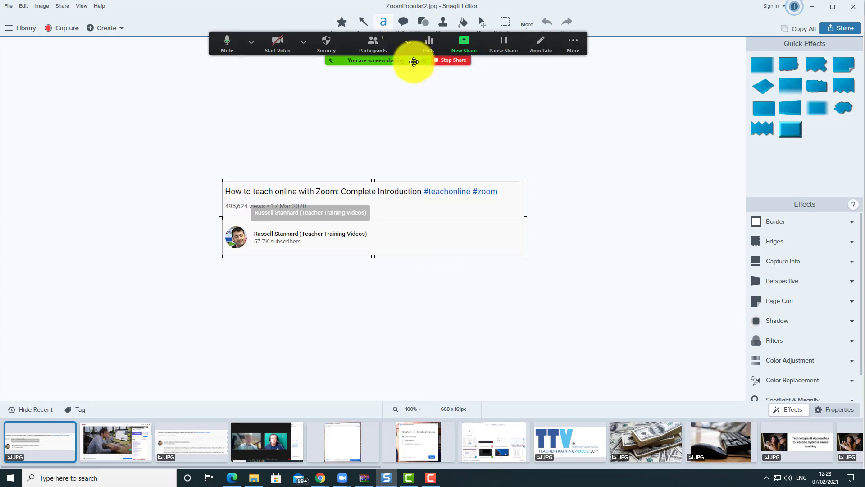
{"action": "left_click", "coordinate": [463, 41]}
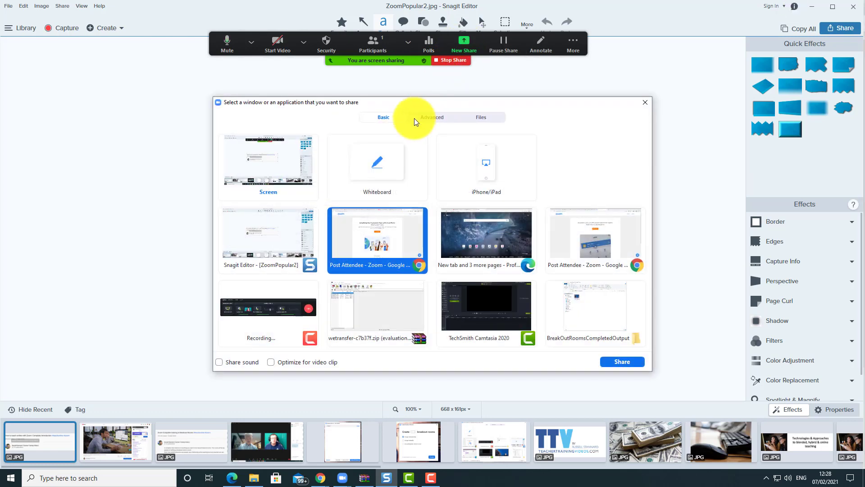
{"action": "left_click", "coordinate": [387, 261]}
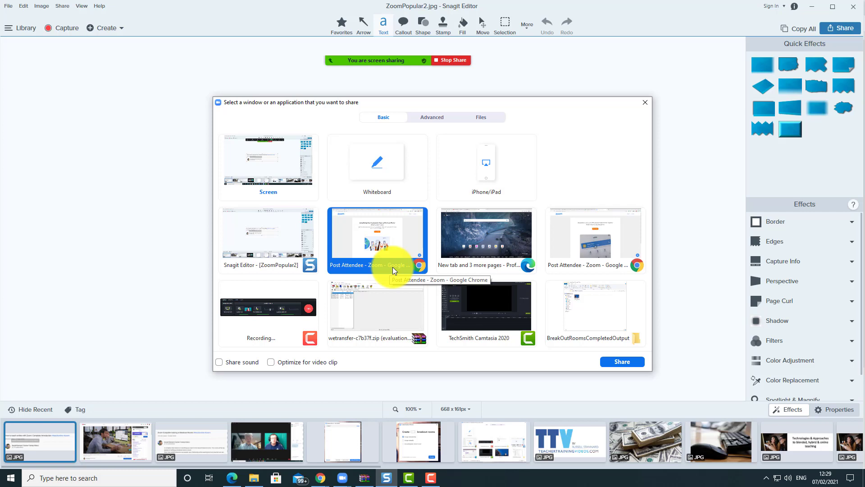
{"action": "left_click", "coordinate": [644, 106]}
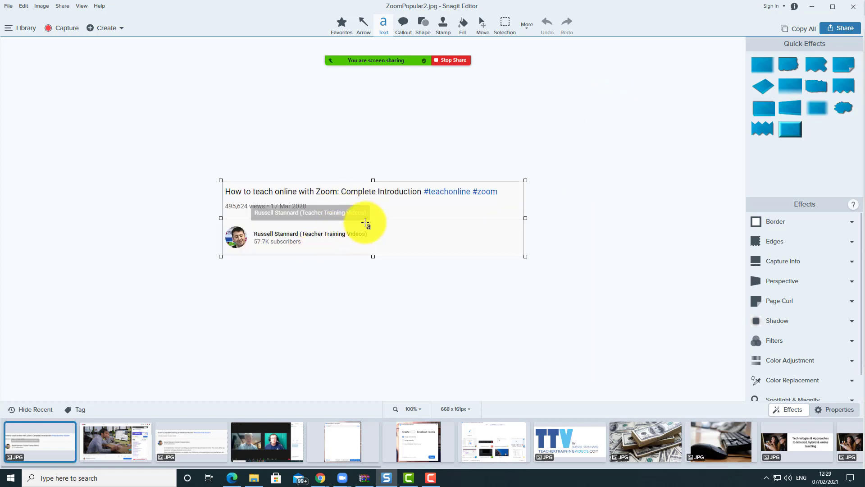
Stop the screen share and show the camera options beside Start Video.
{"action": "left_click", "coordinate": [450, 61]}
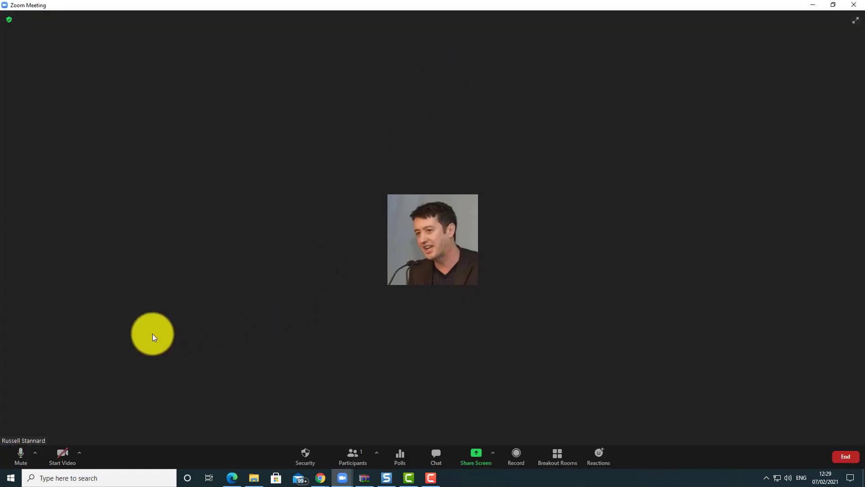
{"action": "left_click", "coordinate": [79, 452]}
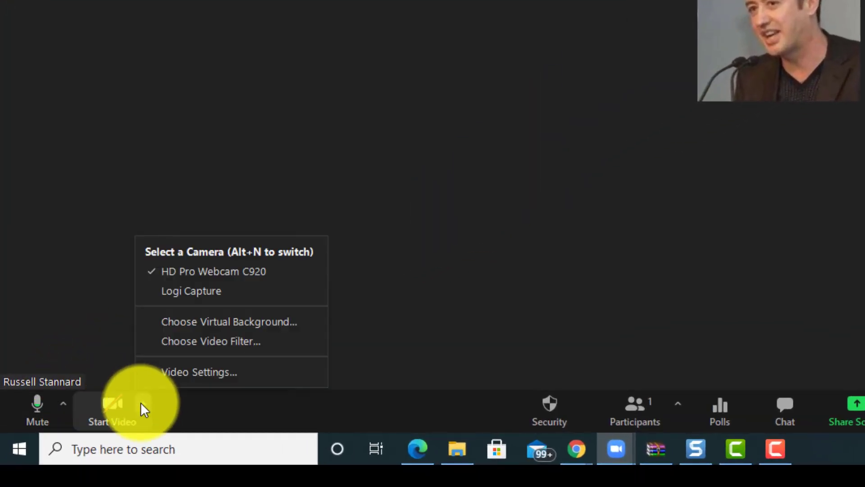
Set meeting screen sharing to 'Automatically share desktop' in Share Screen settings, then close Settings.
{"action": "left_click", "coordinate": [201, 372]}
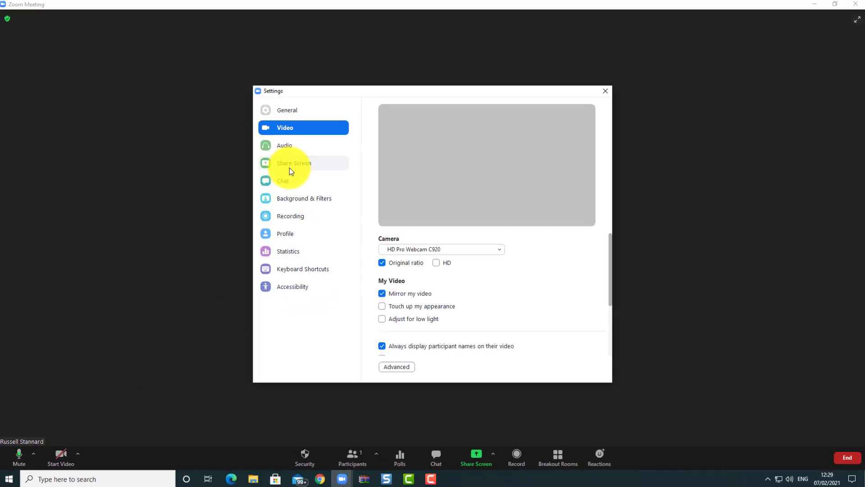
{"action": "left_click", "coordinate": [291, 167]}
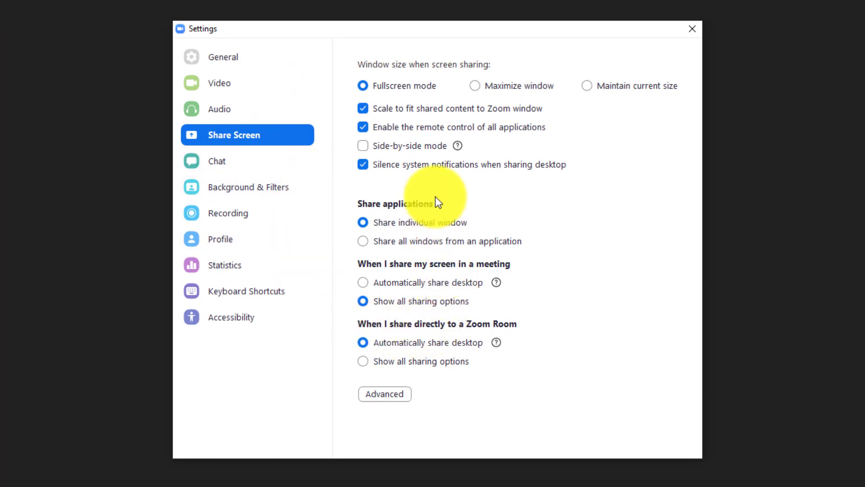
{"action": "left_click", "coordinate": [363, 283]}
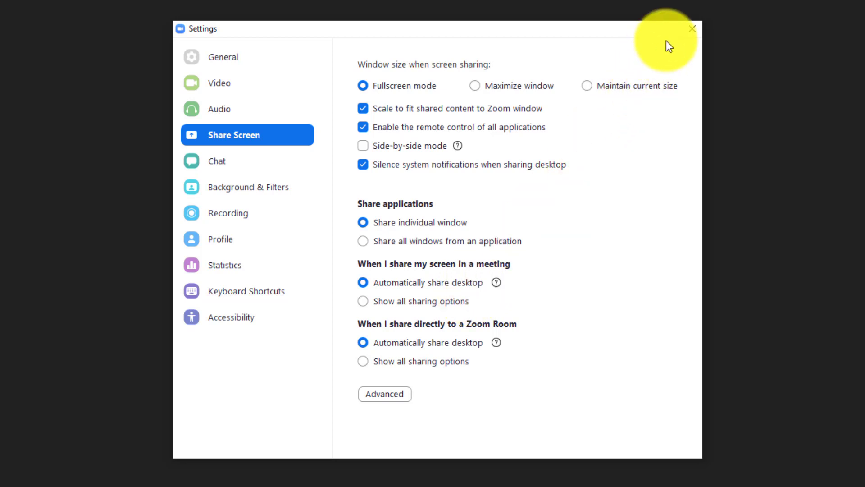
{"action": "left_click", "coordinate": [692, 29]}
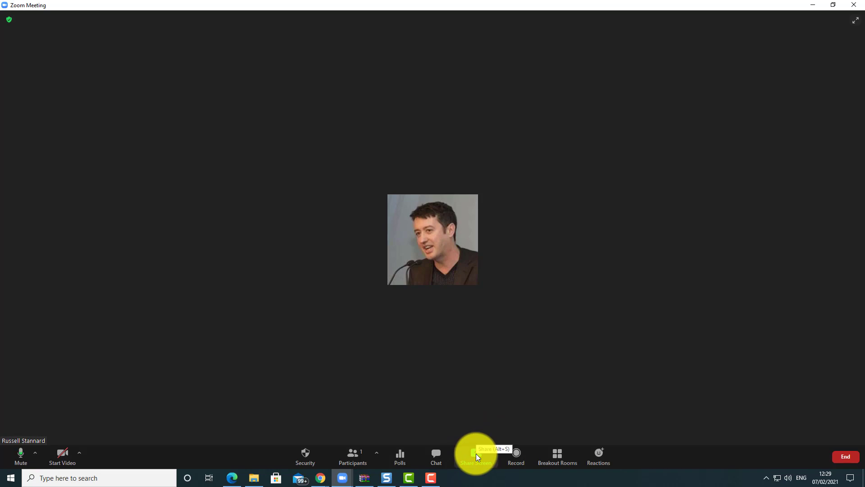
{"action": "left_click", "coordinate": [476, 453]}
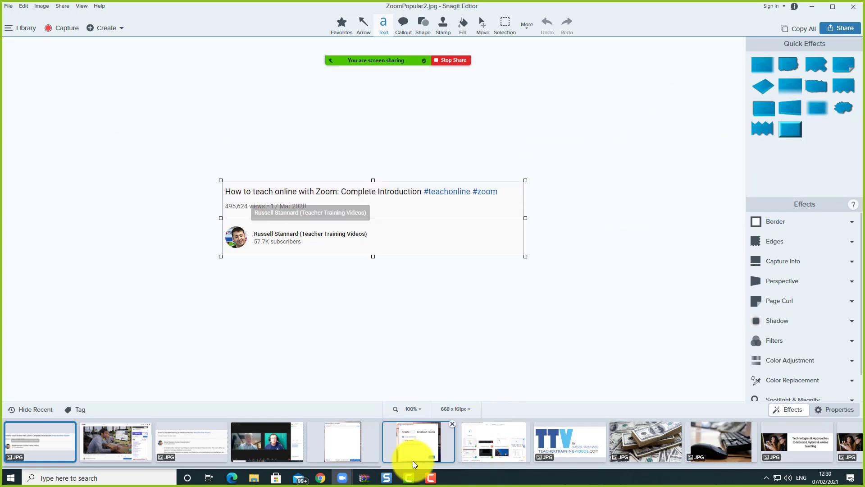
{"action": "mouse_move", "coordinate": [321, 477]}
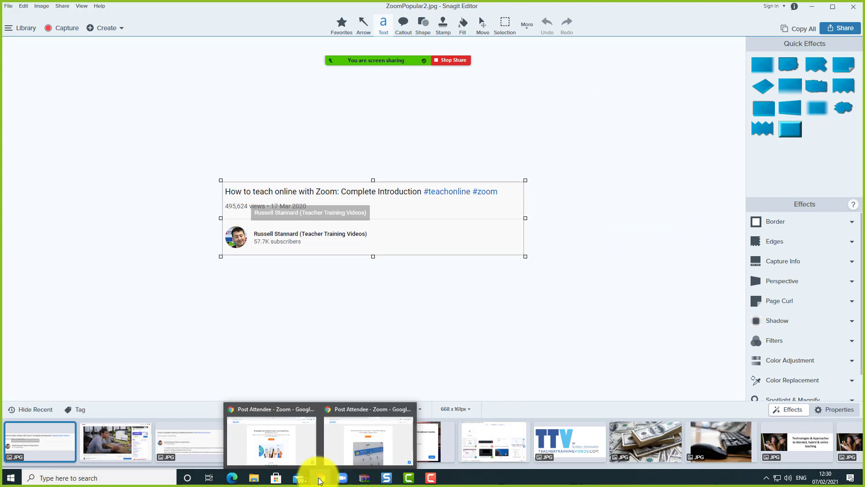
{"action": "left_click", "coordinate": [369, 450]}
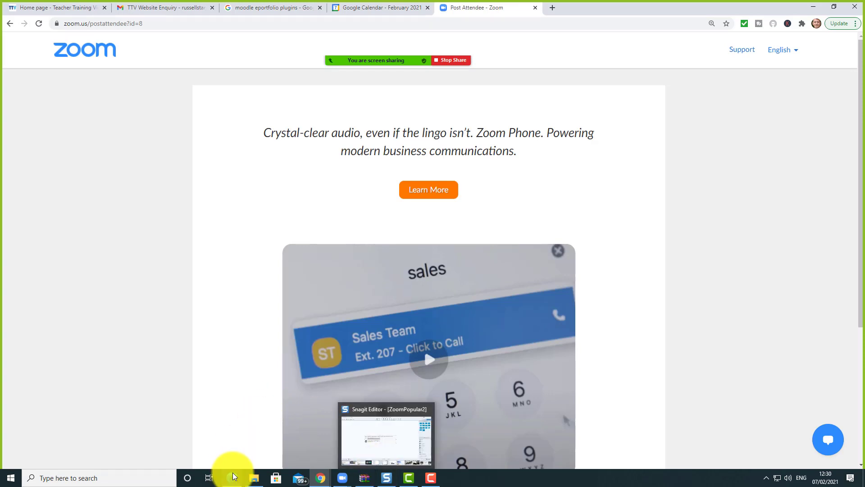
{"action": "mouse_move", "coordinate": [232, 479]}
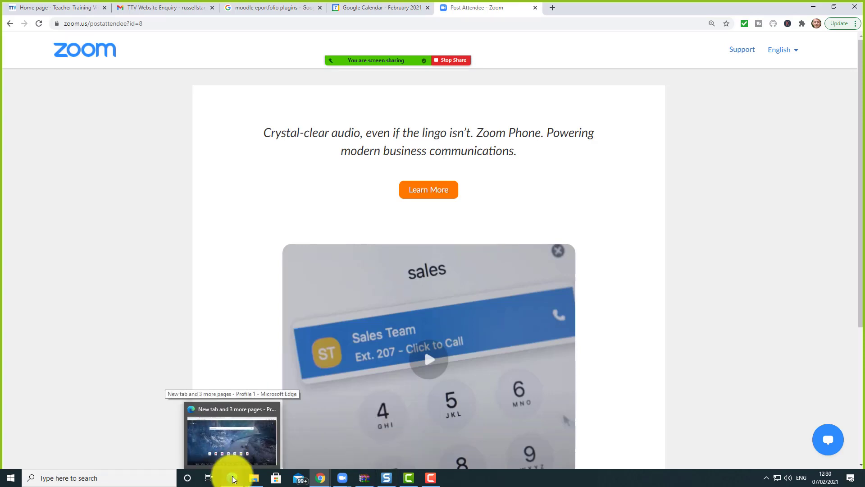
{"action": "left_click", "coordinate": [233, 479]}
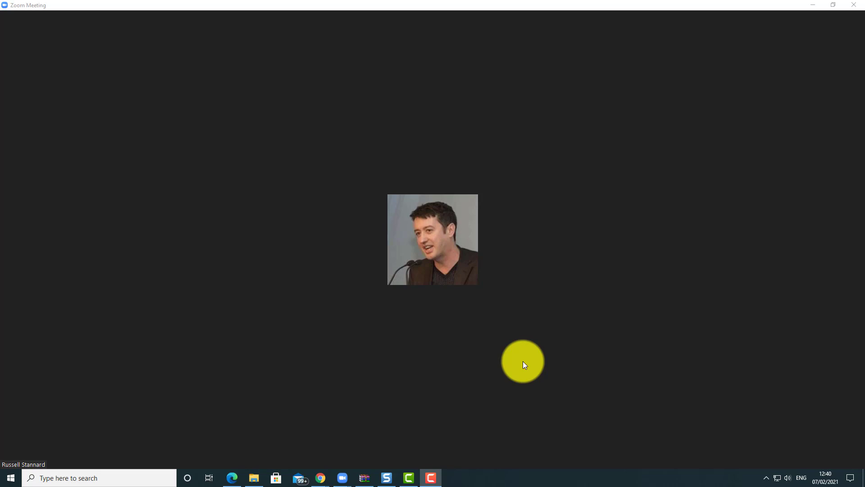
Share the whole desktop, then switch to Chrome's Post Attendee page and back to Edge's new tab.
{"action": "mouse_move", "coordinate": [504, 376]}
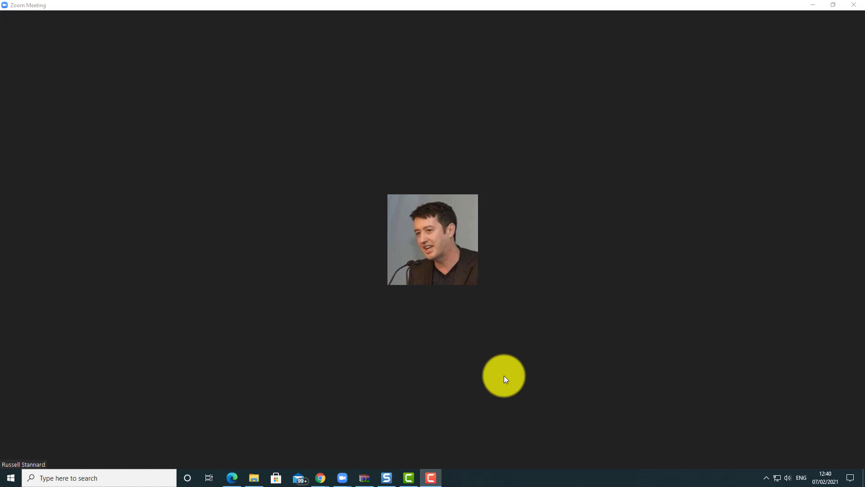
{"action": "mouse_move", "coordinate": [490, 363]}
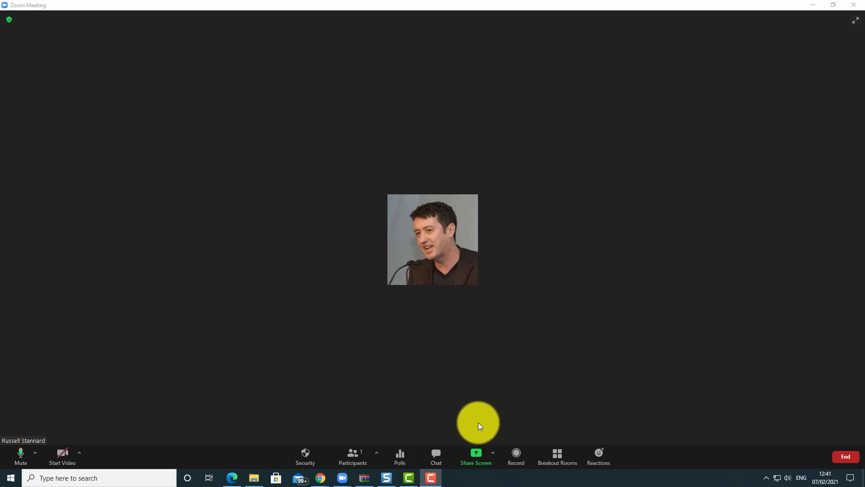
{"action": "left_click", "coordinate": [477, 454]}
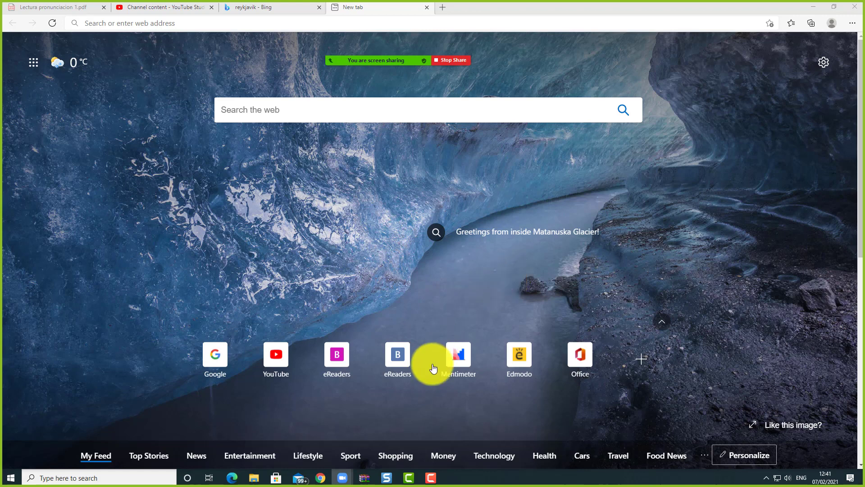
{"action": "mouse_move", "coordinate": [321, 478]}
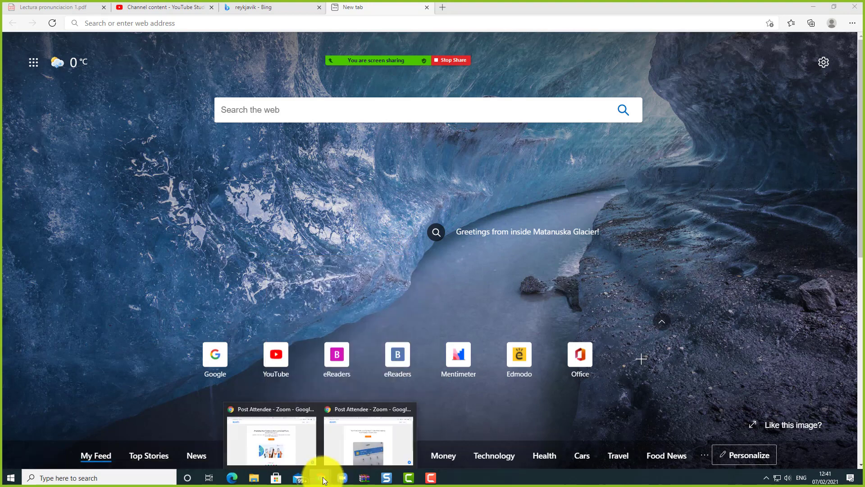
{"action": "left_click", "coordinate": [373, 444]}
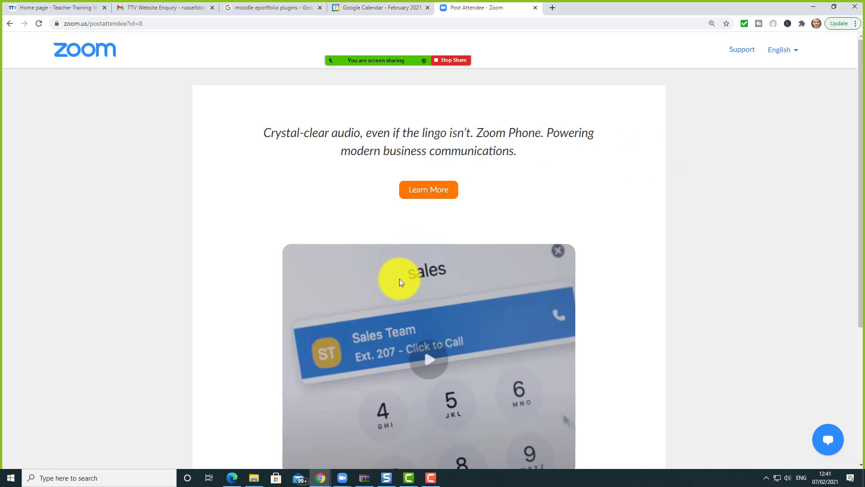
{"action": "left_click", "coordinate": [232, 476]}
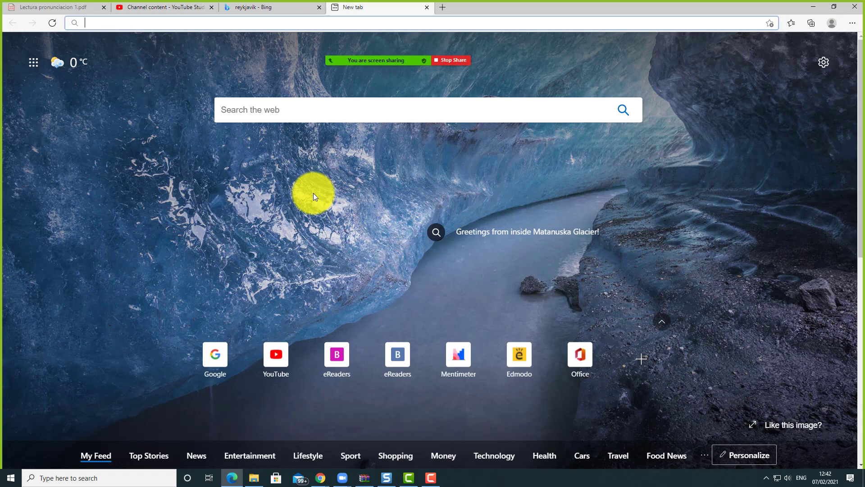
{"action": "left_click", "coordinate": [451, 61]}
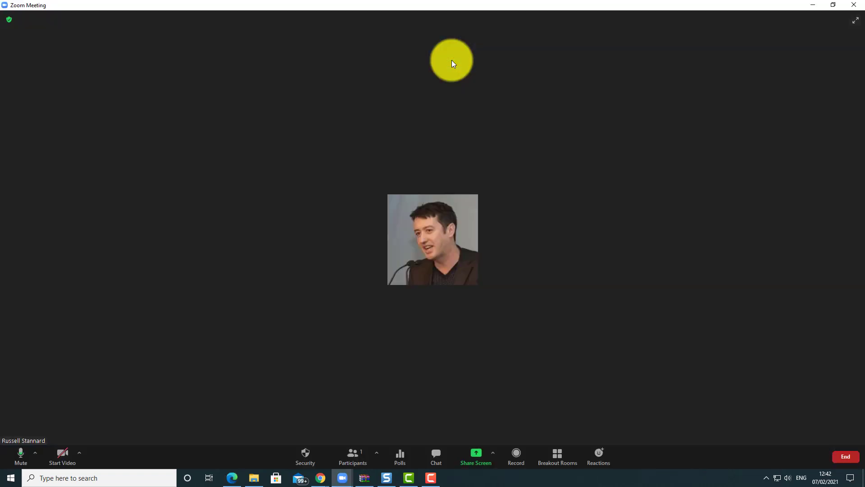
{"action": "left_click", "coordinate": [475, 453]}
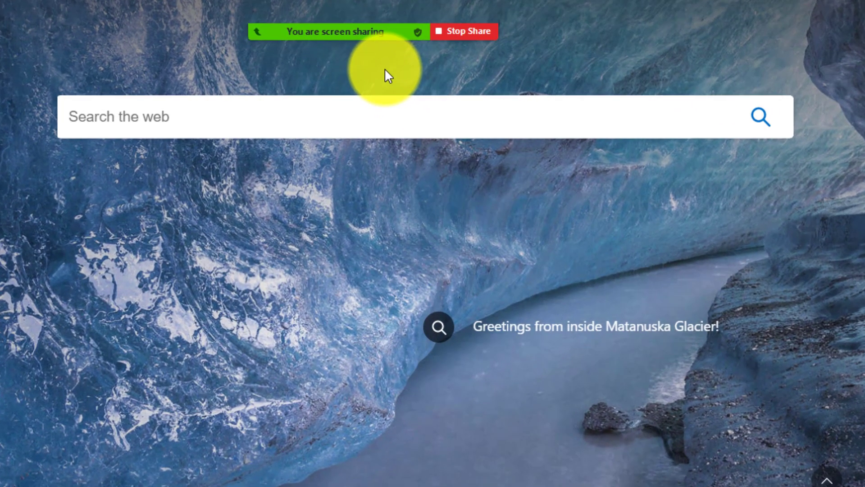
{"action": "mouse_move", "coordinate": [383, 33]}
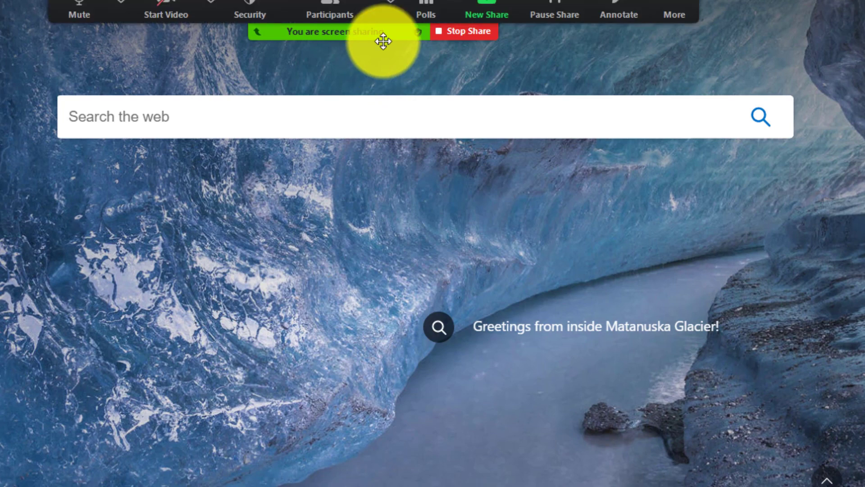
Replace the desktop share with a Whiteboard through New Share.
{"action": "left_click", "coordinate": [493, 16]}
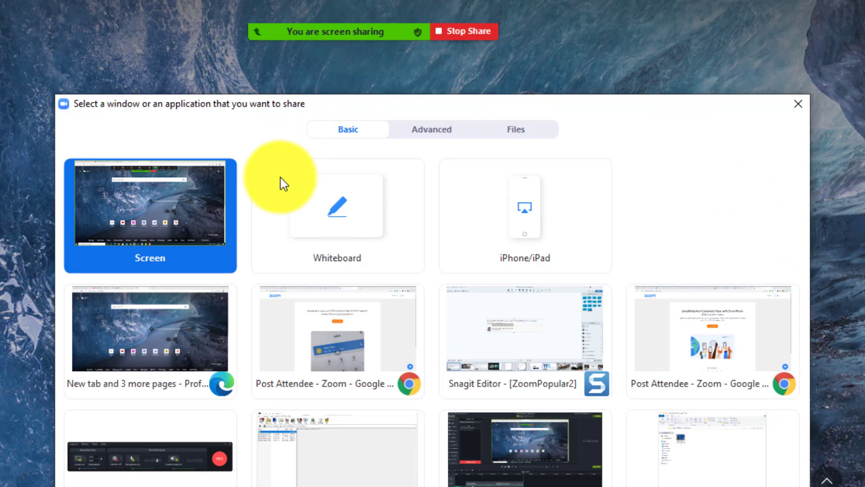
{"action": "left_click", "coordinate": [317, 210]}
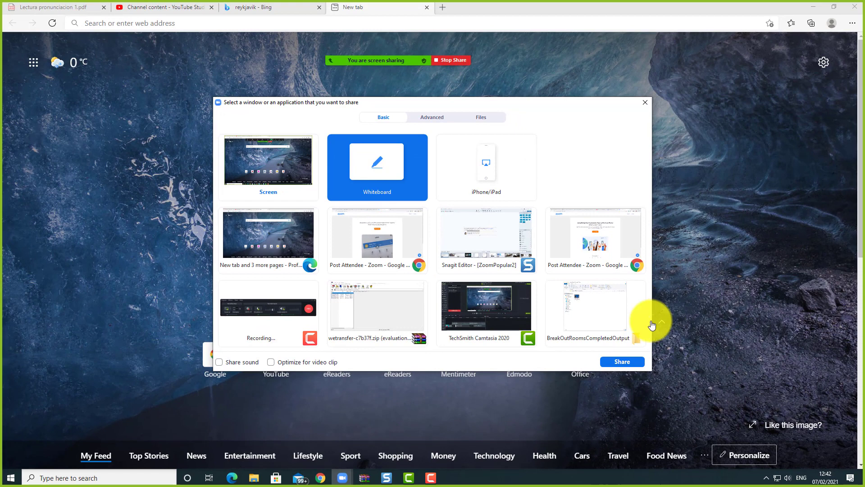
{"action": "left_click", "coordinate": [618, 362]}
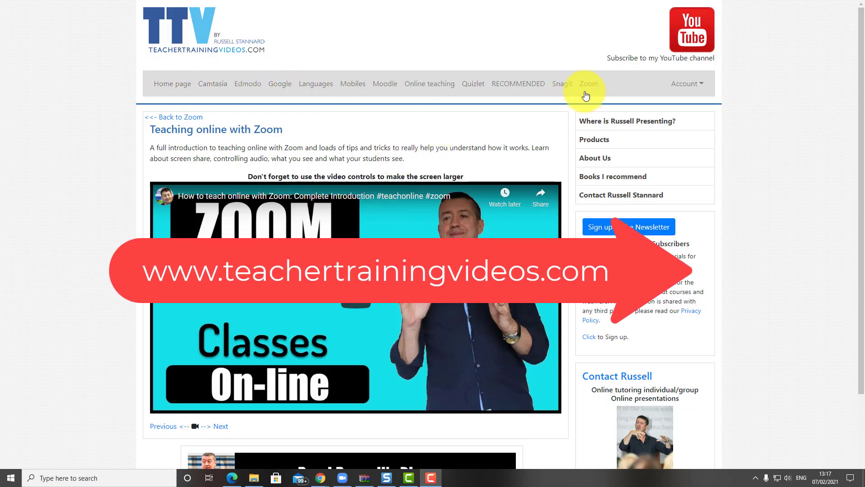
Browse the Teacher Training Videos Zoom tutorials page, then bring up the newsletter sign-up form.
{"action": "left_click", "coordinate": [588, 89]}
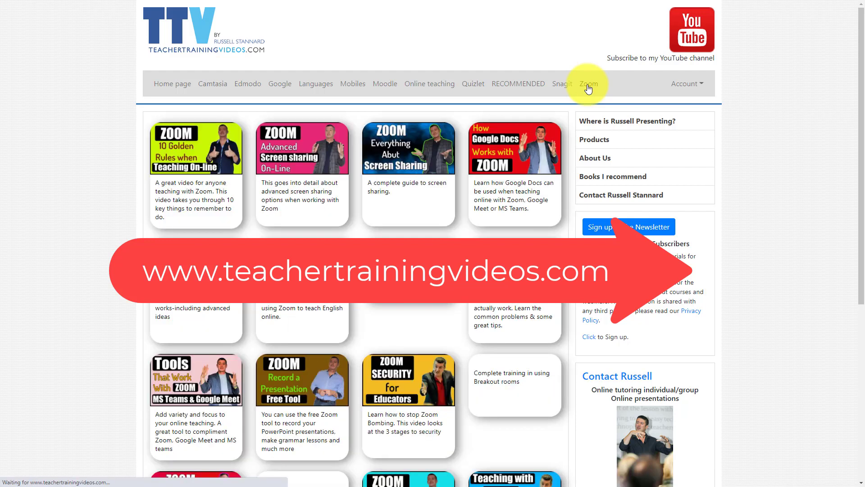
{"action": "scroll", "coordinate": [861, 156], "scroll_direction": "down", "scroll_amount": 4}
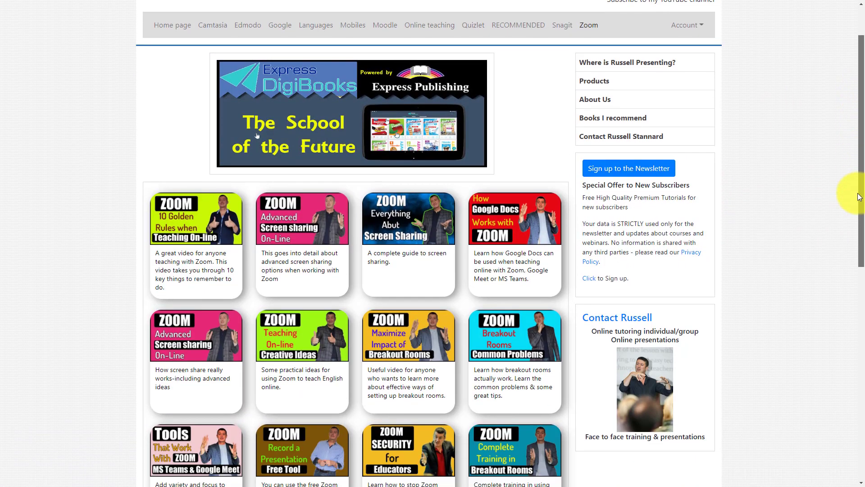
{"action": "scroll", "coordinate": [861, 174], "scroll_direction": "up", "scroll_amount": 4}
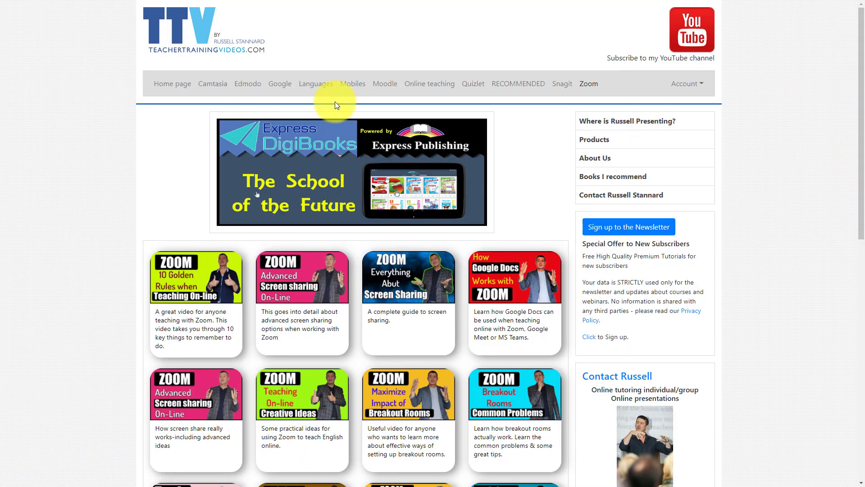
{"action": "left_click", "coordinate": [623, 234]}
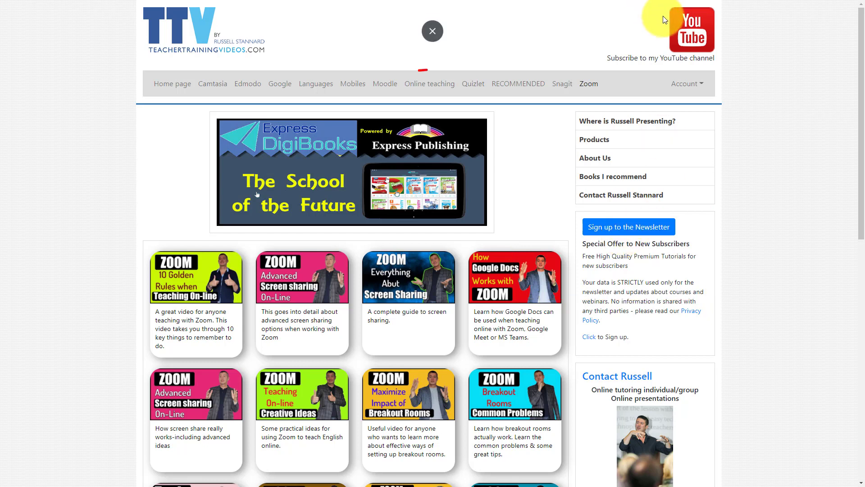